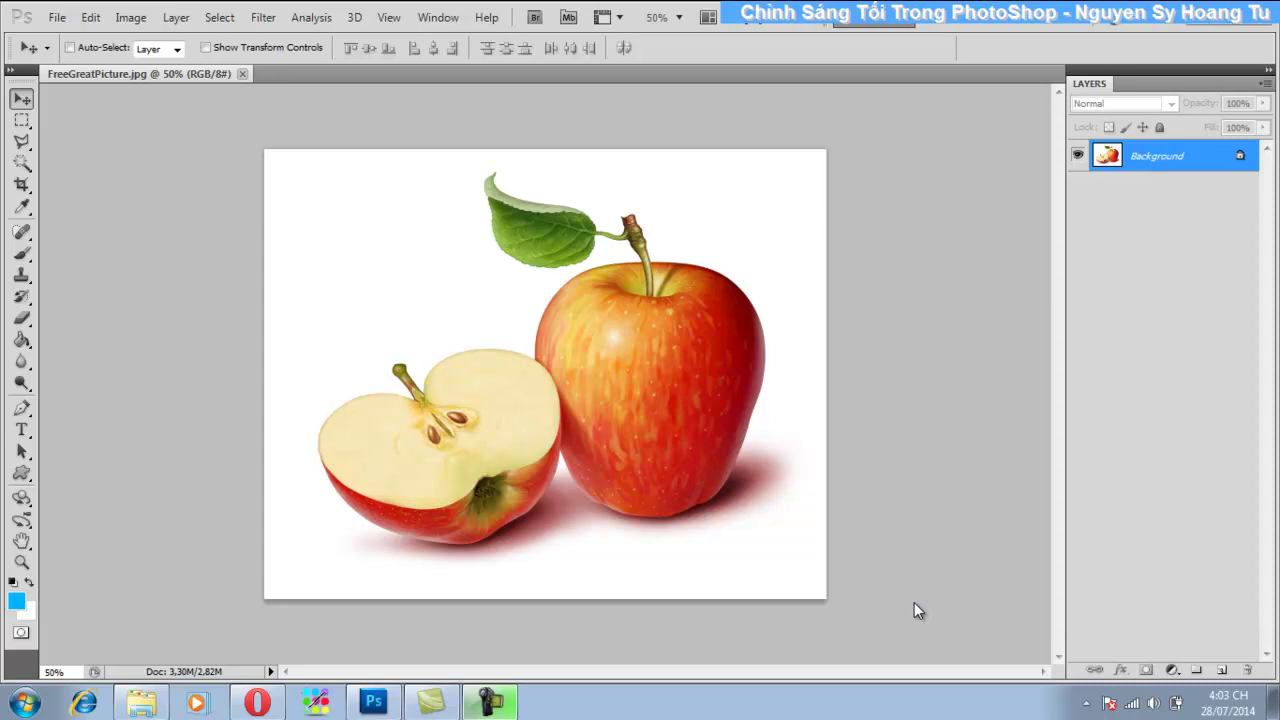
Close the apple photo and reopen FreeGreatPicture.jpg from the AnhSang-trongphotoshop folder
click(244, 75)
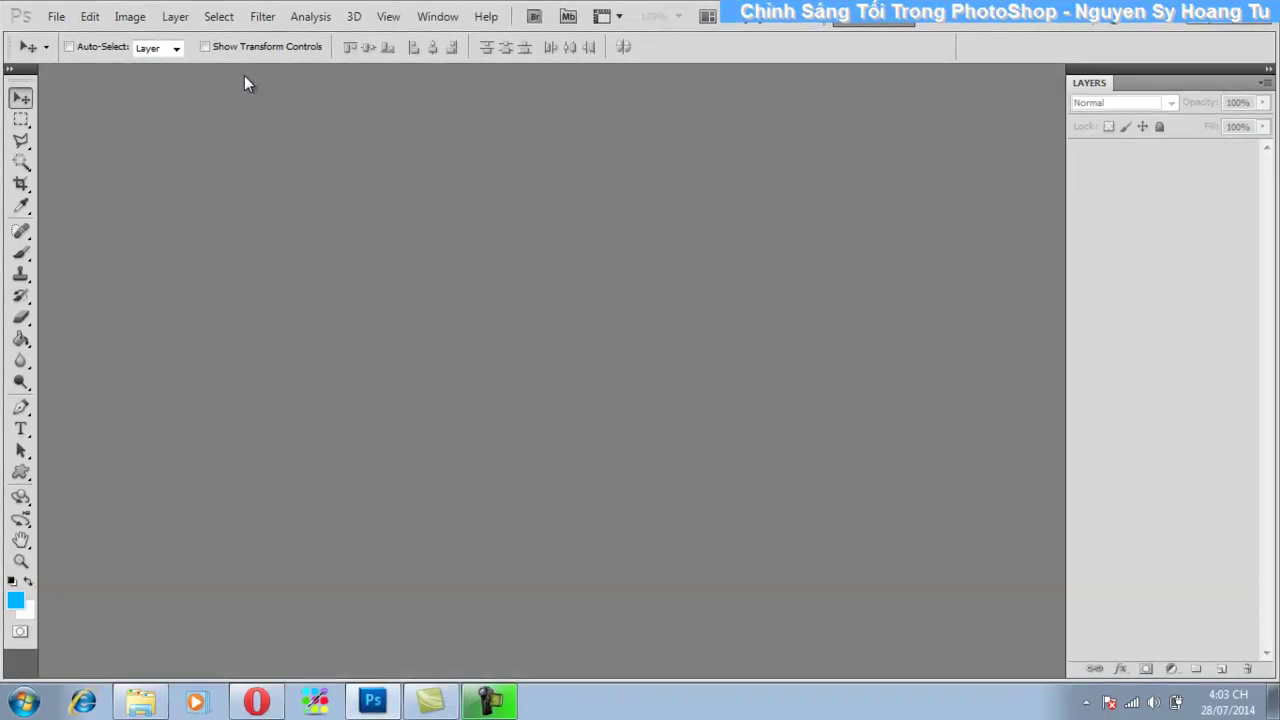
click(56, 16)
click(75, 55)
click(728, 205)
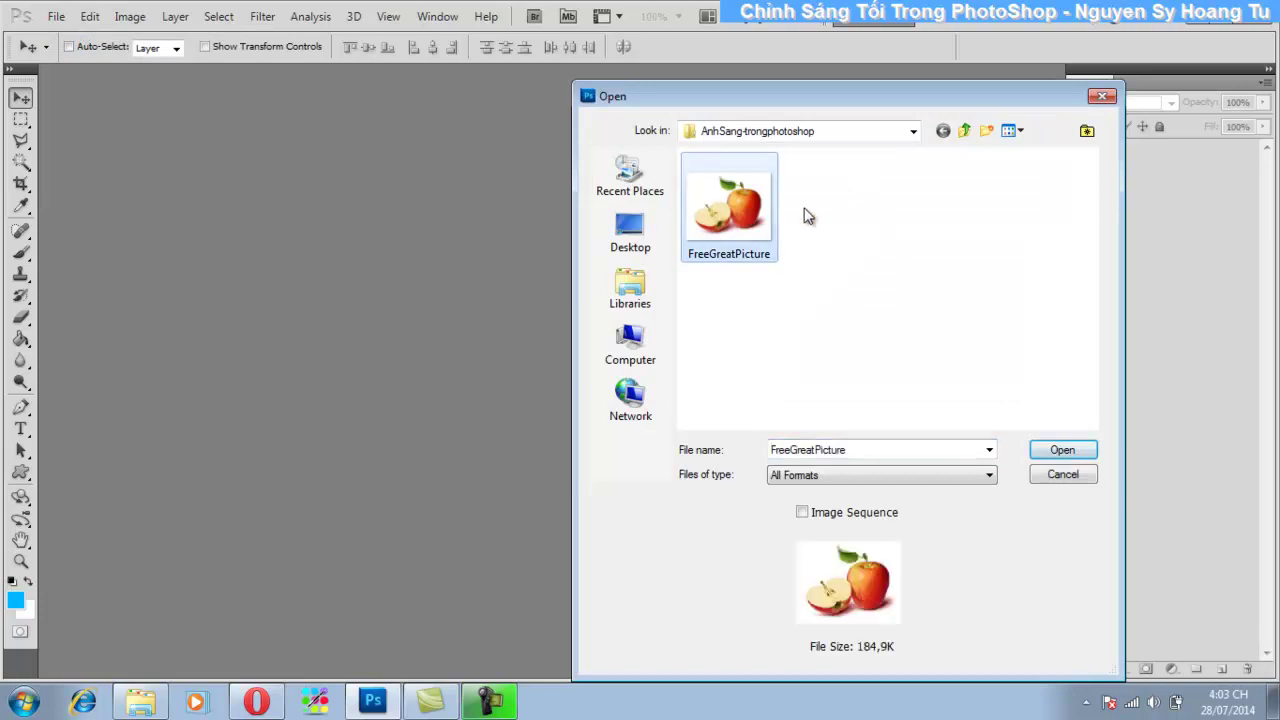
click(1062, 450)
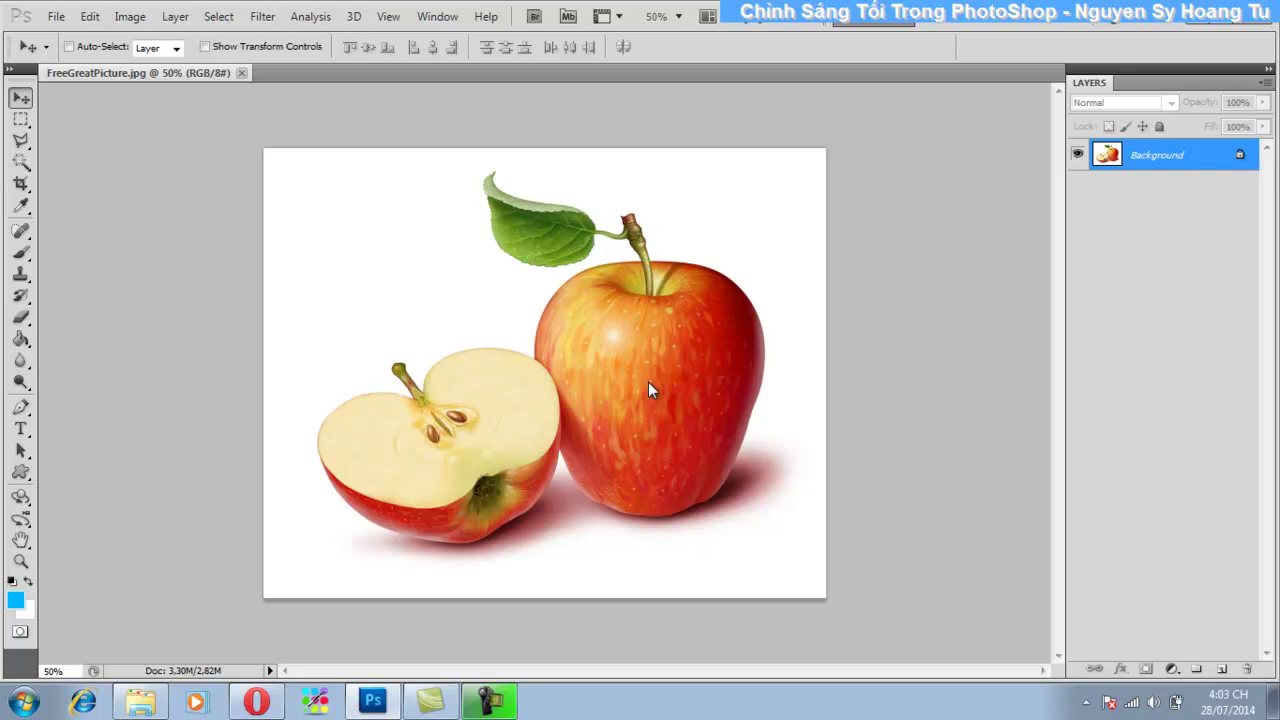
Open the Image menu to reach the Adjustments submenu
click(127, 20)
mouse_move(160, 63)
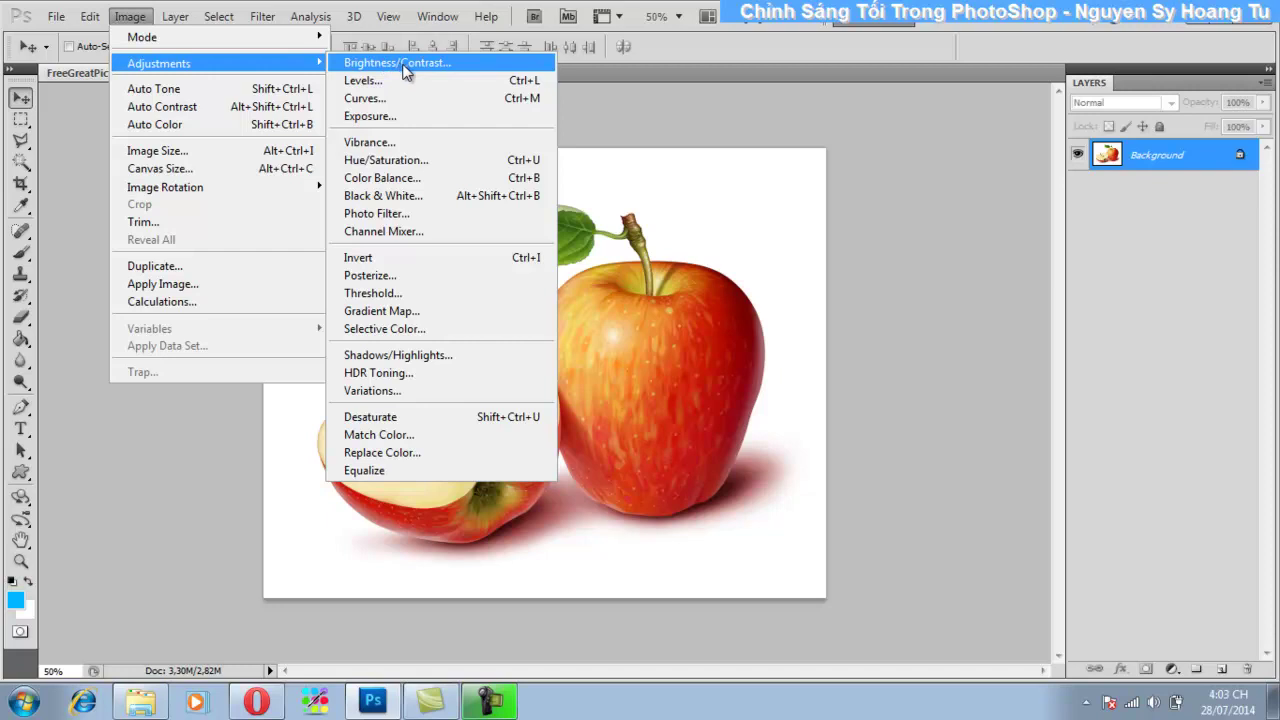
Open Brightness/Contrast and sweep Brightness between 54 and -96, settling around 9
click(406, 66)
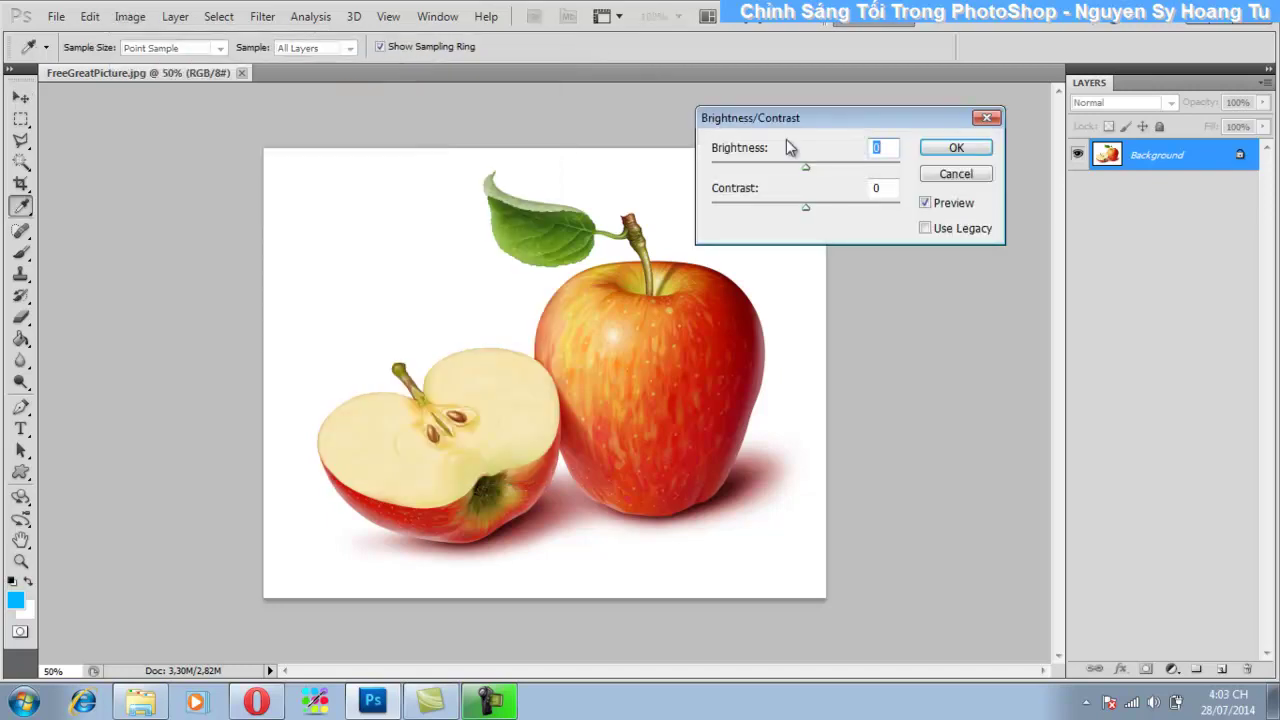
drag(805, 117, 826, 138)
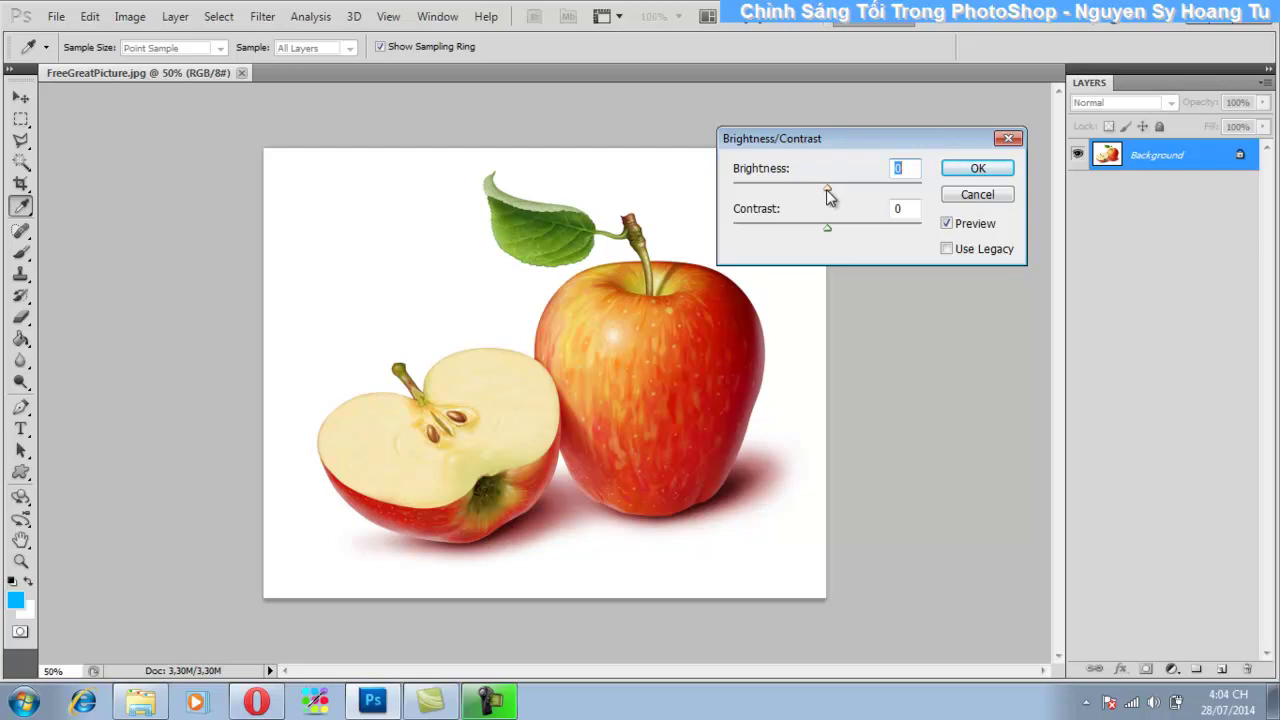
mouse_move(827, 188)
mouse_down()
mouse_move(916, 206)
mouse_move(726, 180)
mouse_move(766, 184)
mouse_up()
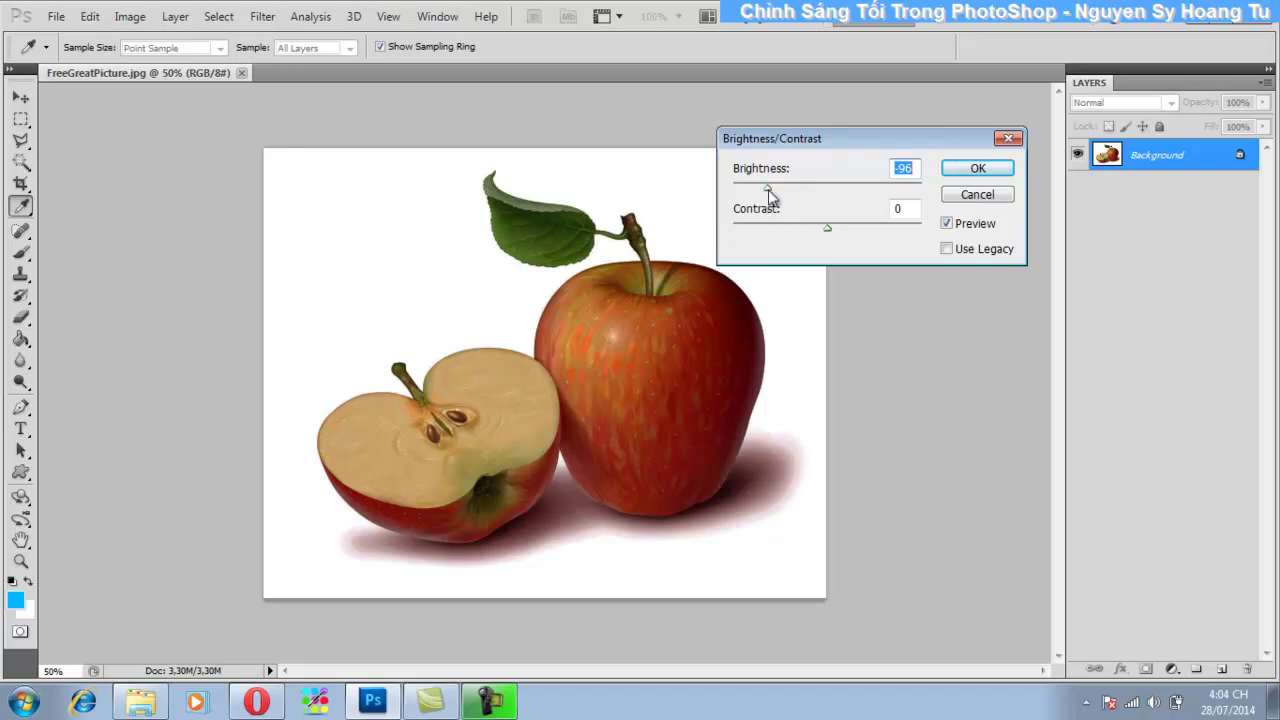
drag(768, 189, 833, 184)
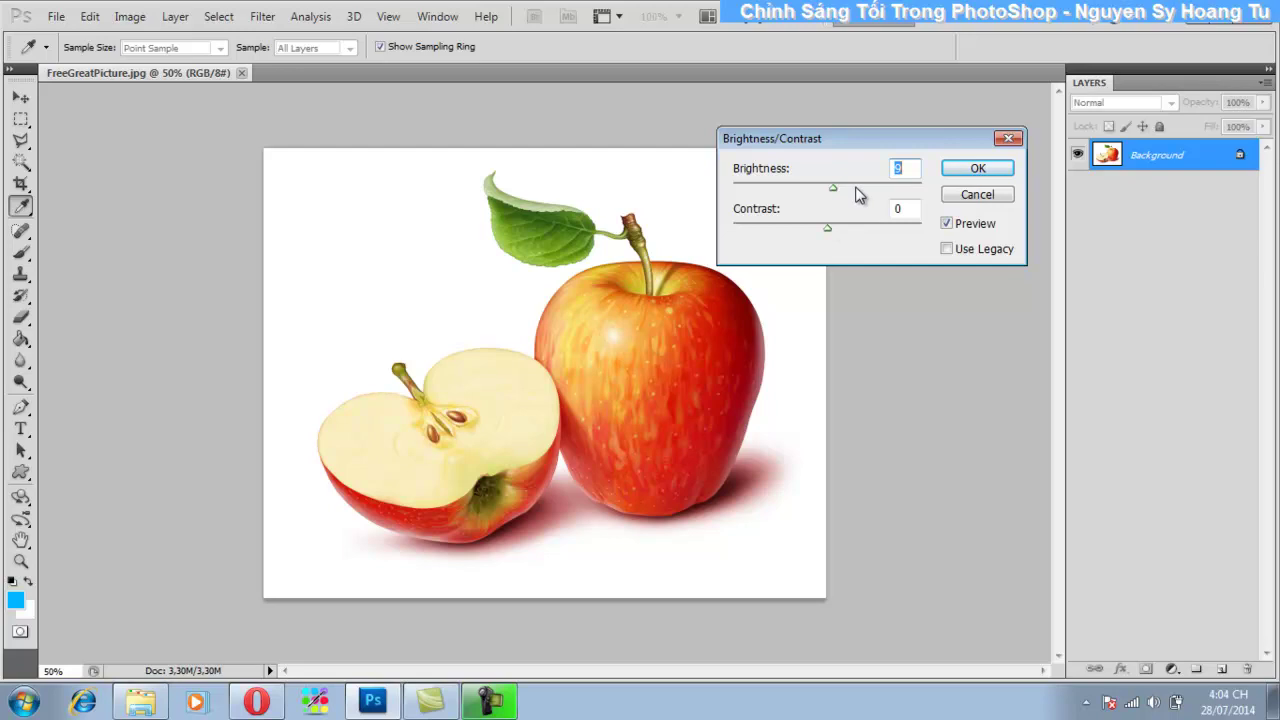
Try Contrast values from 5 up to 100, settling at -50
drag(828, 228, 950, 236)
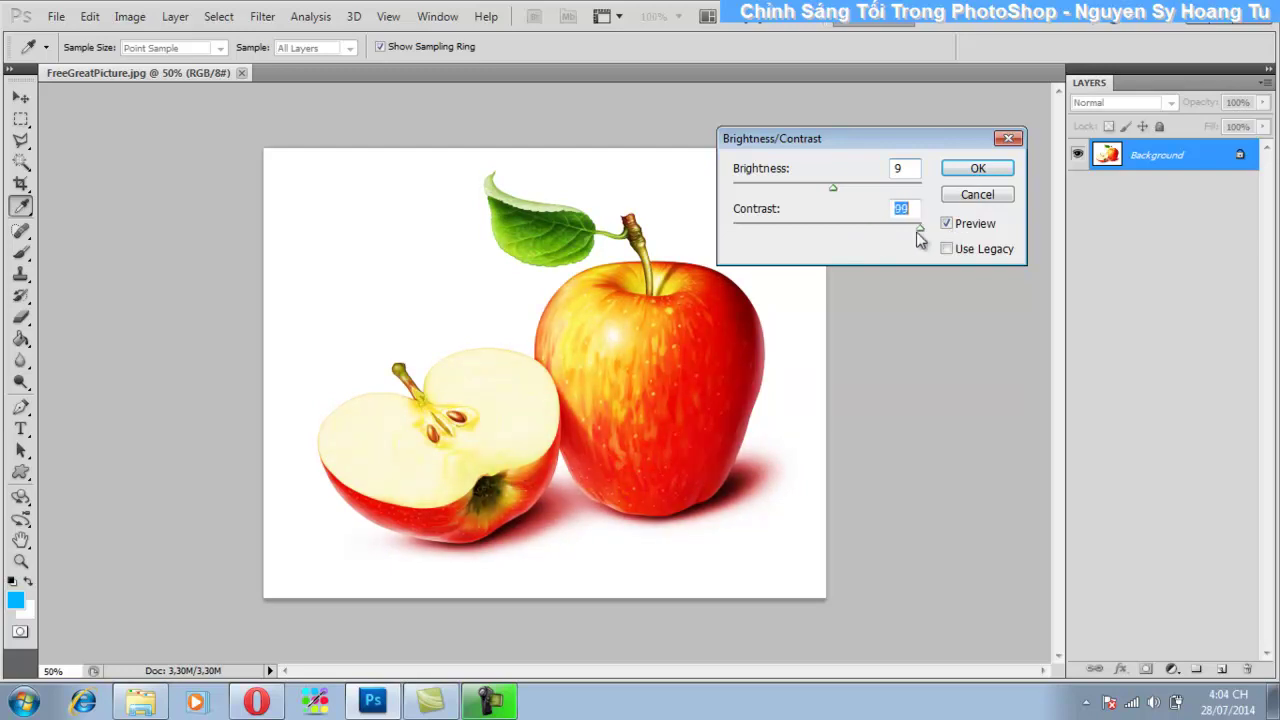
drag(920, 229, 731, 232)
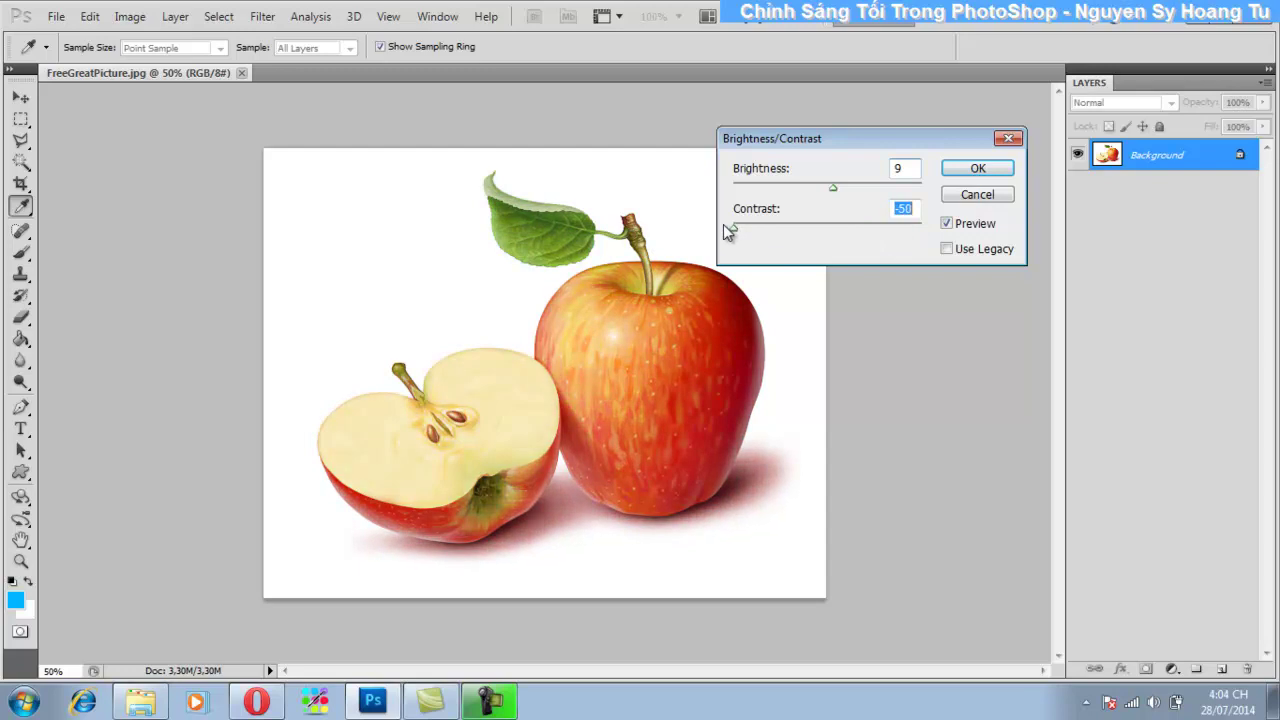
drag(728, 232, 838, 248)
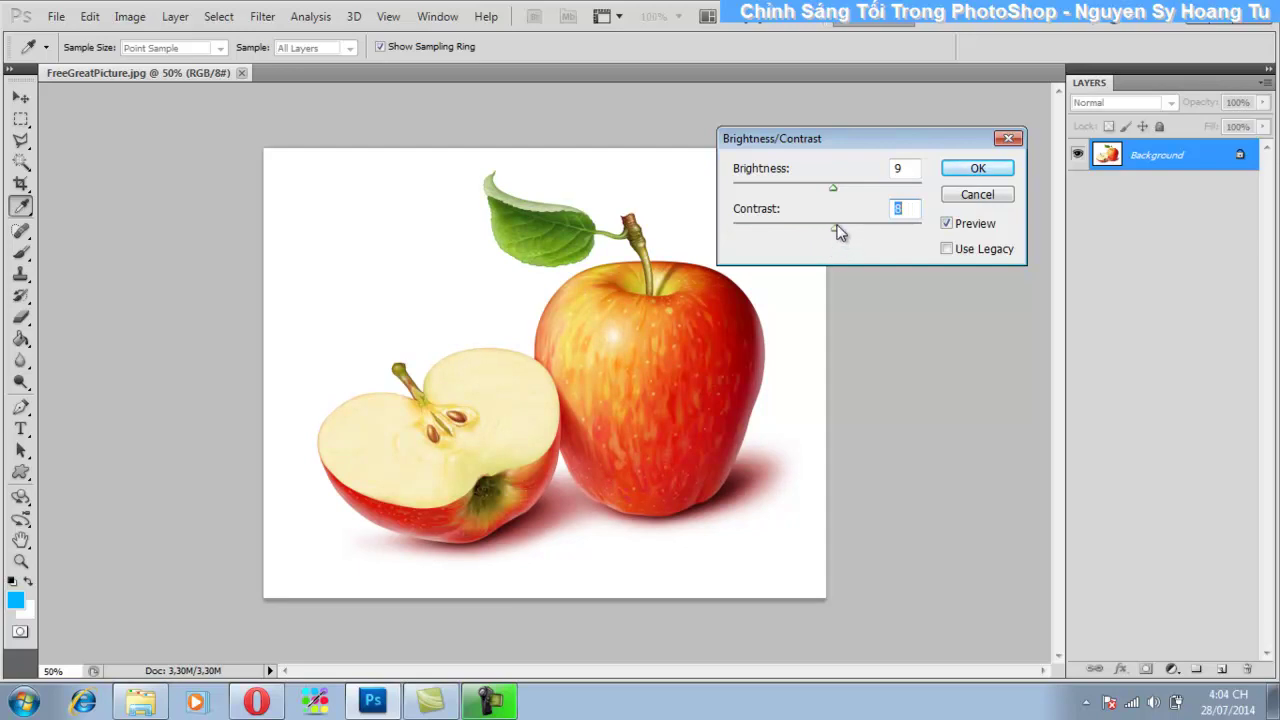
drag(838, 232, 728, 222)
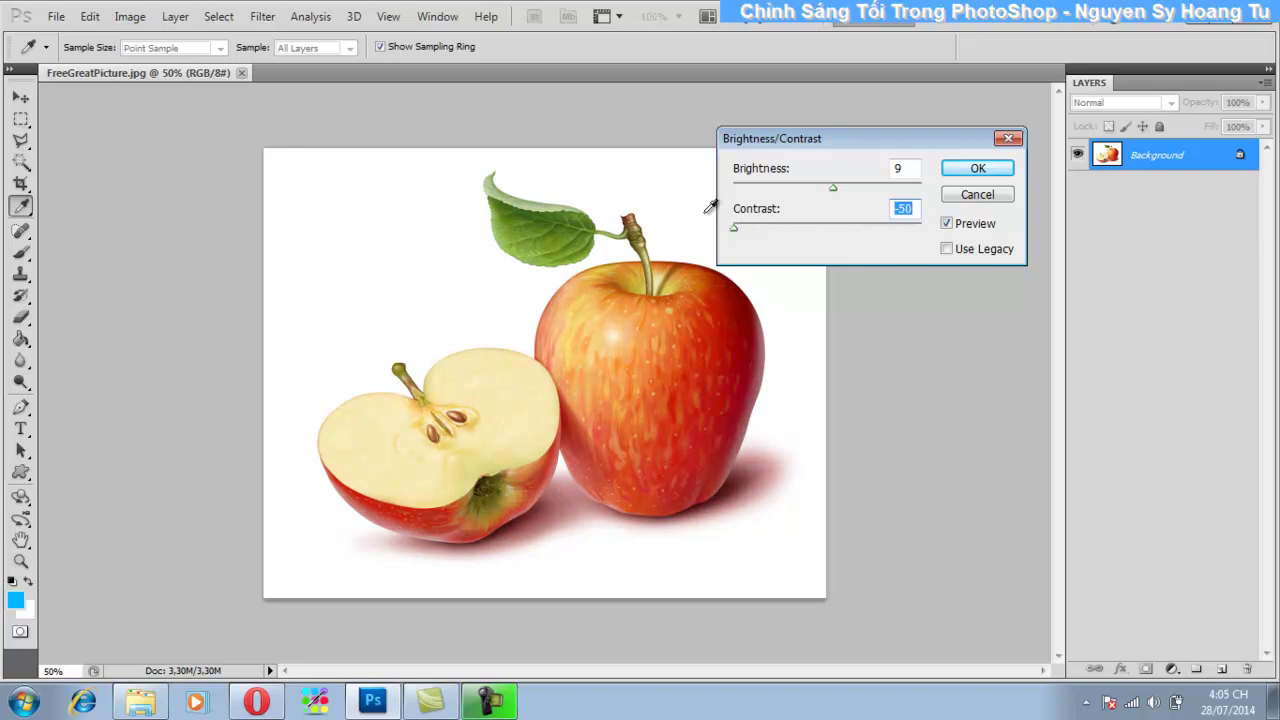
Sweep Brightness up to 150 and back down, ending at Brightness 30
drag(834, 187, 920, 187)
mouse_move(754, 240)
mouse_down()
mouse_move(849, 249)
mouse_move(834, 232)
mouse_move(680, 223)
mouse_up()
drag(921, 187, 826, 180)
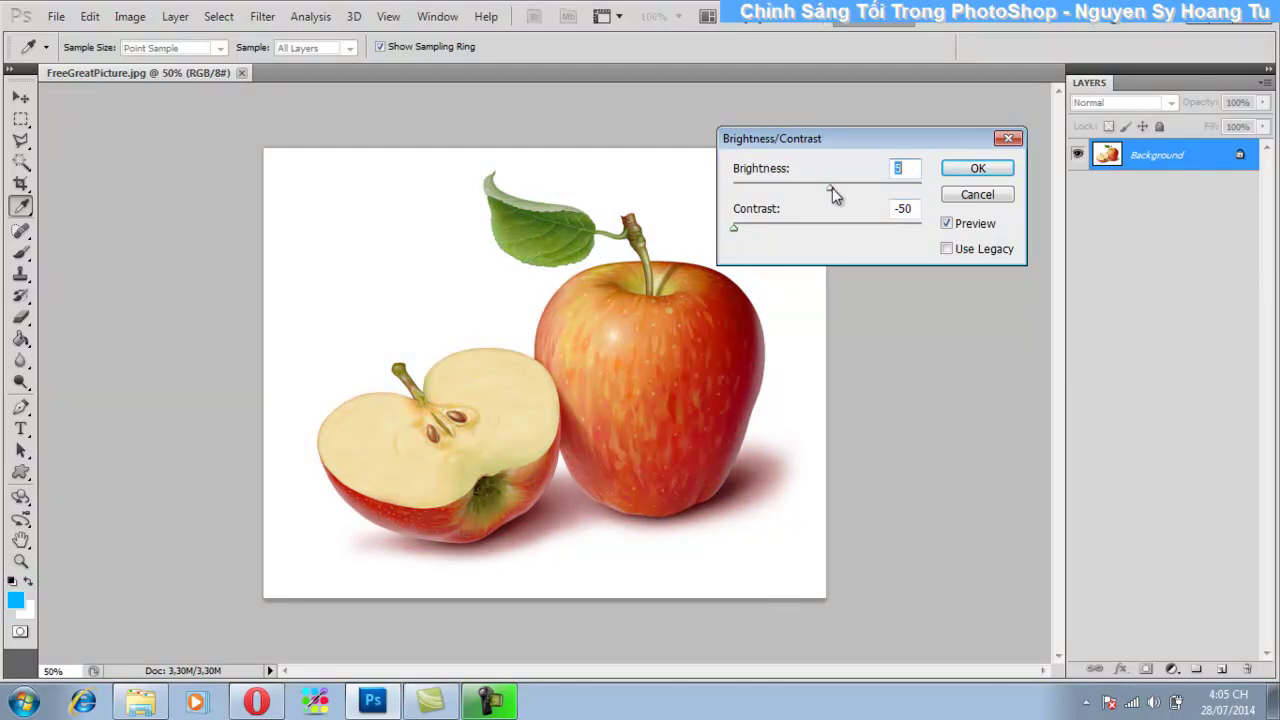
drag(832, 188, 846, 189)
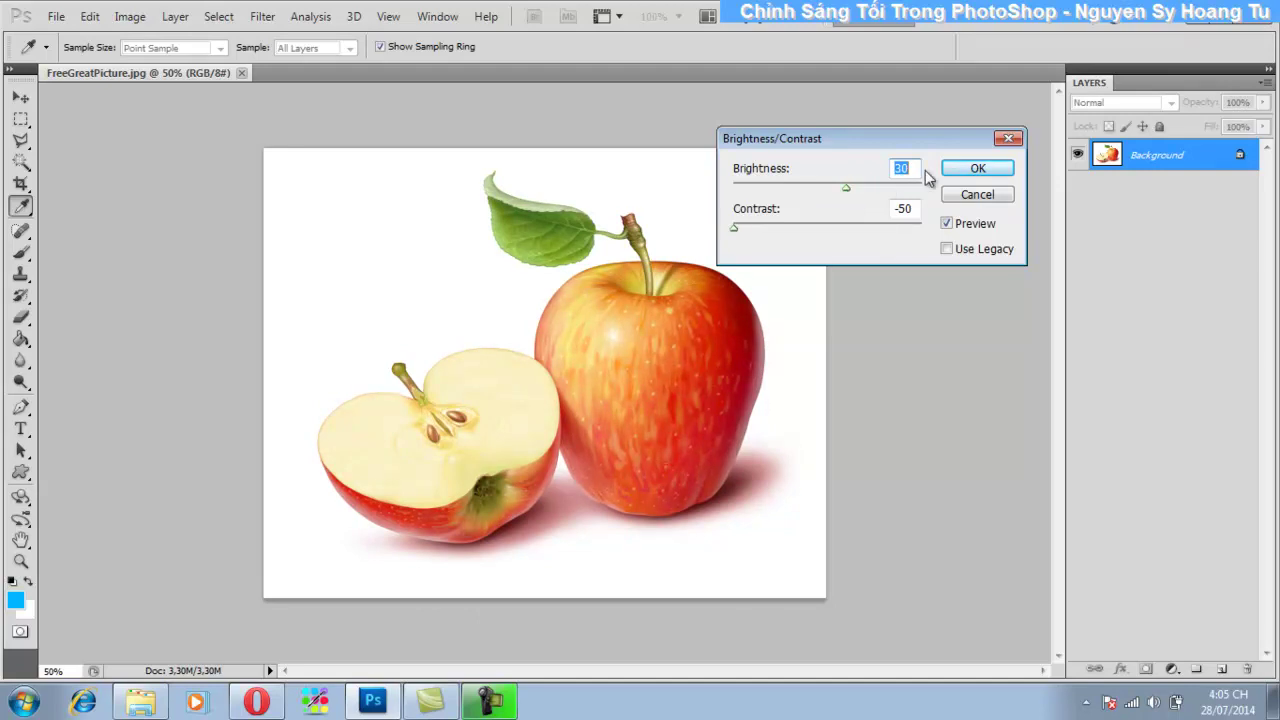
Raise Brightness to 48, then enter 0 in the Brightness and Contrast fields
drag(846, 188, 858, 190)
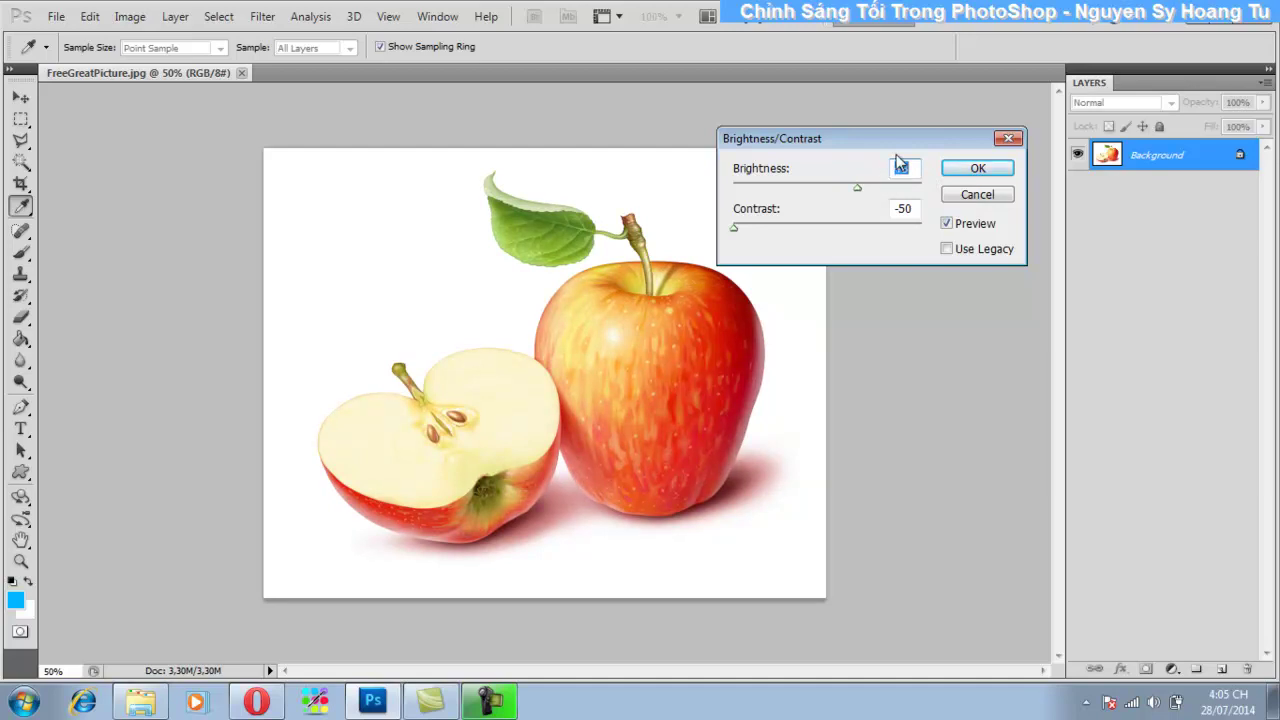
text(0)
drag(915, 208, 857, 209)
text(0)
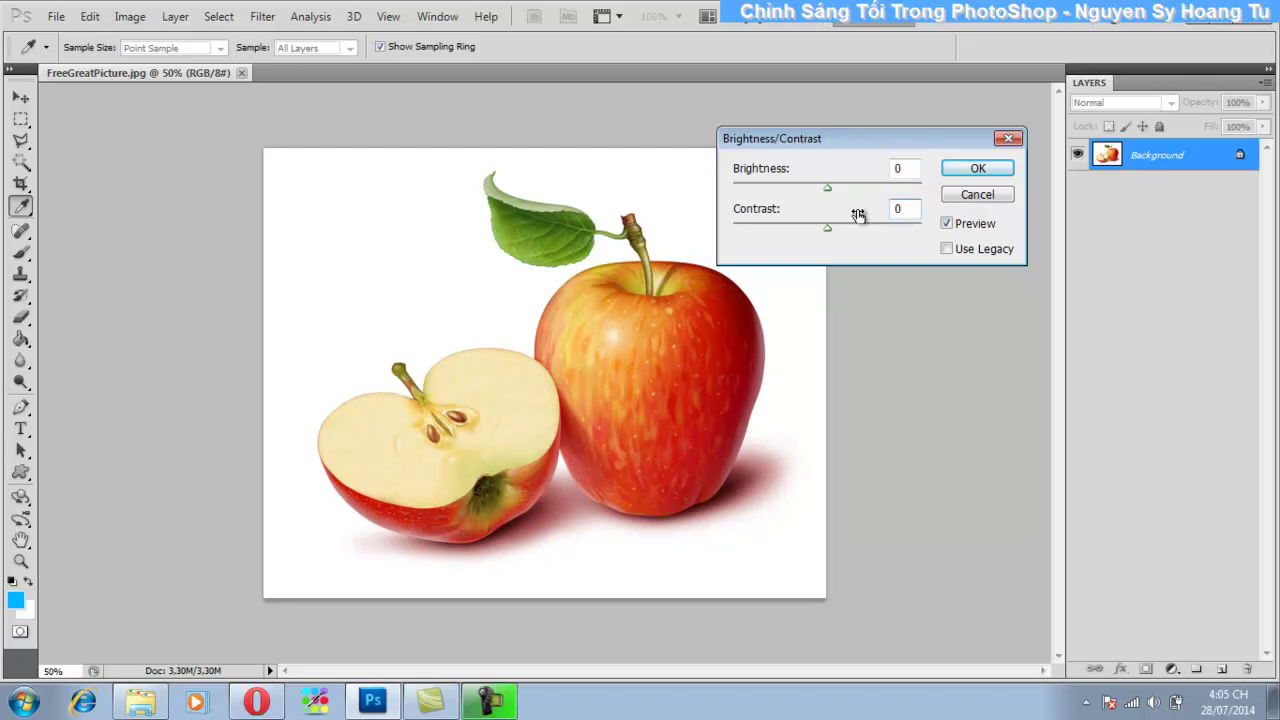
Toggle Preview off and on to compare Brightness around 36 against the original
click(947, 225)
mouse_move(827, 187)
mouse_down()
mouse_move(854, 194)
mouse_move(797, 190)
mouse_move(870, 193)
mouse_up()
click(951, 227)
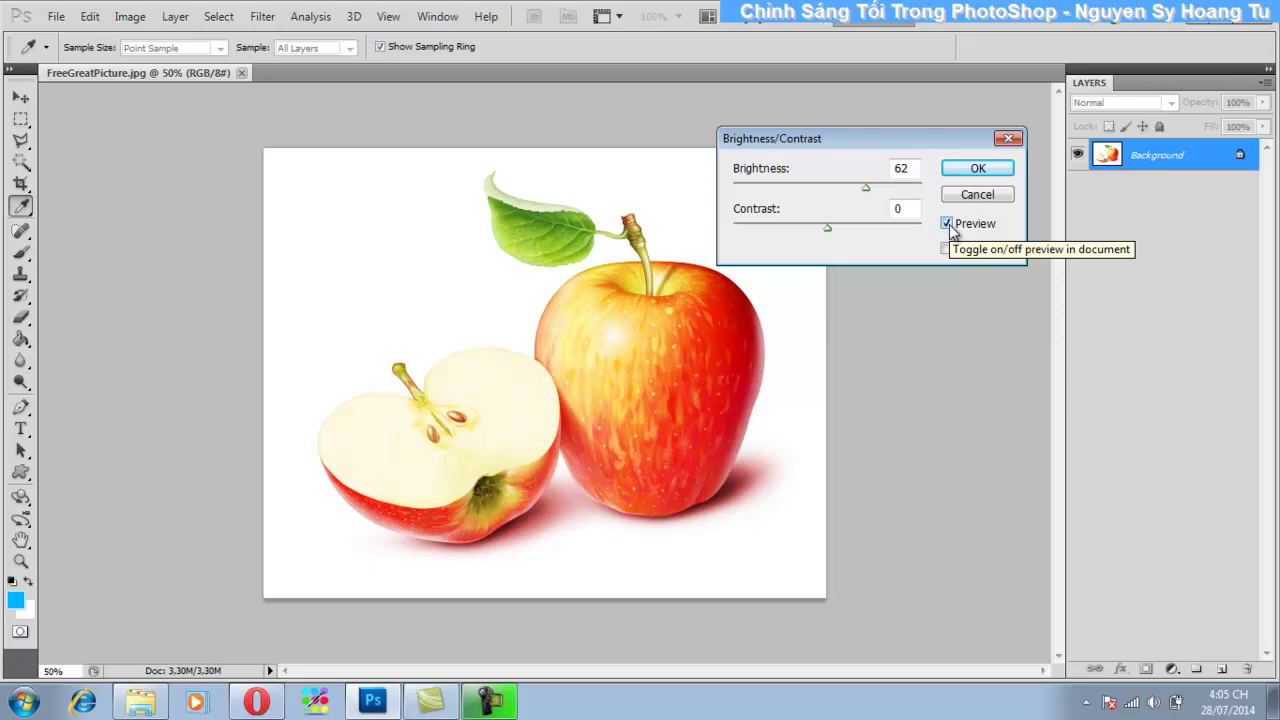
drag(866, 188, 844, 194)
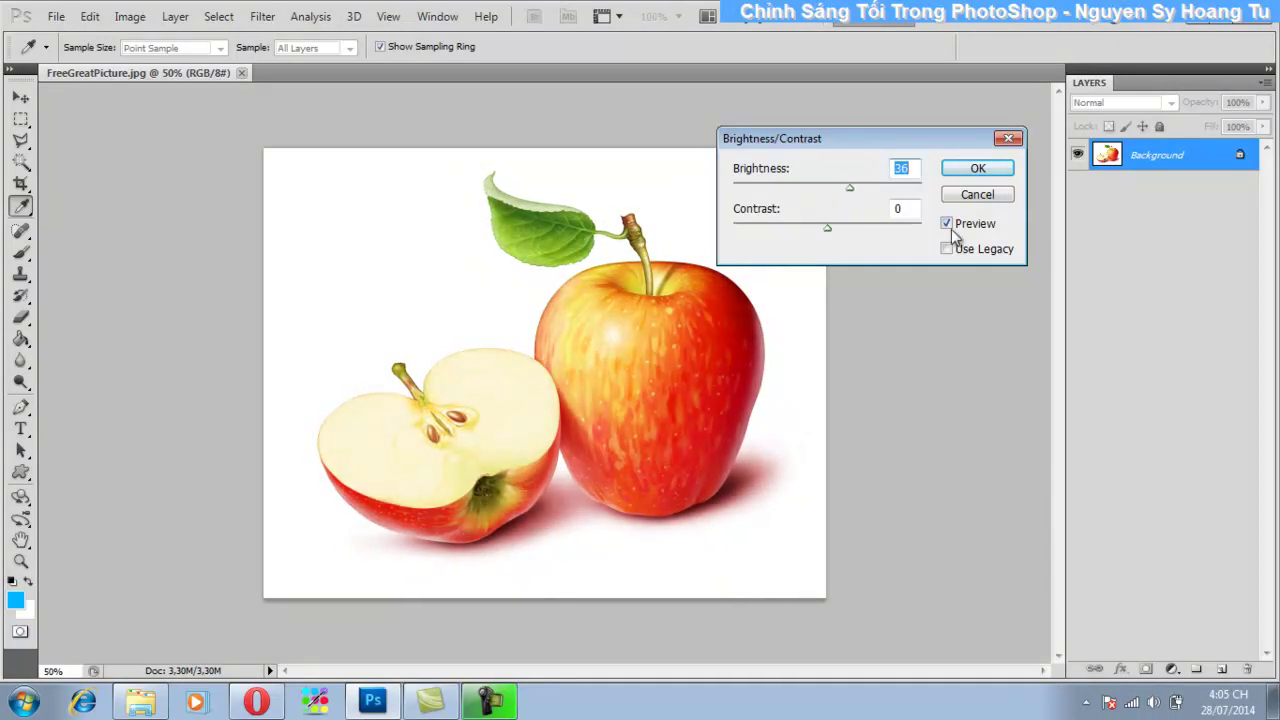
click(952, 230)
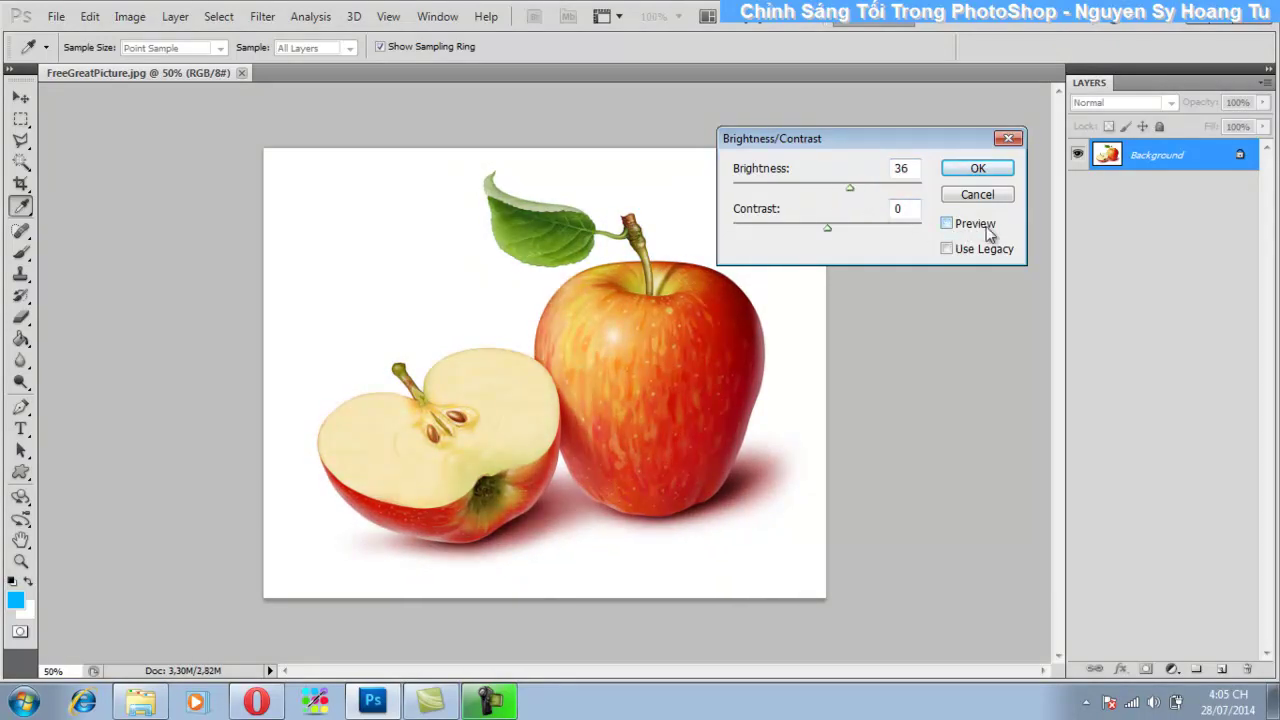
drag(850, 189, 842, 193)
click(947, 226)
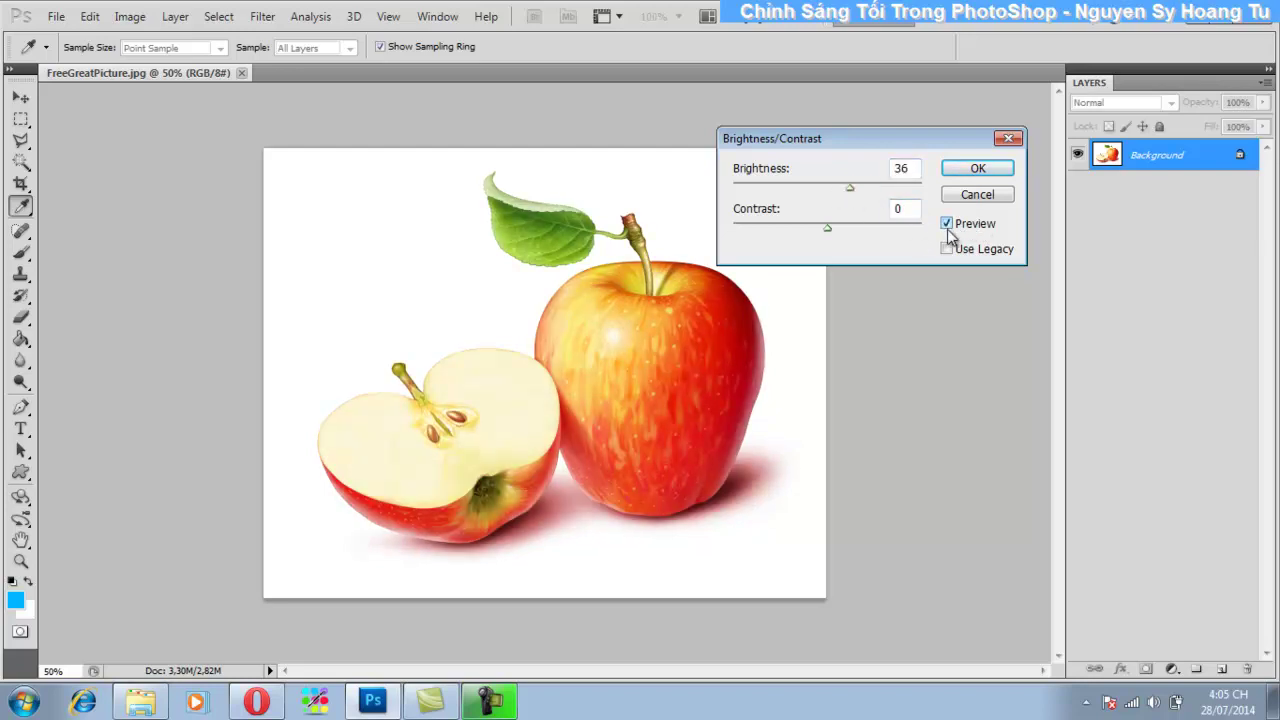
click(934, 168)
Reset Brightness to 0, then try Brightness 33 and Contrast -27 with the sliders
key(BackSpace)
key(BackSpace)
text(0)
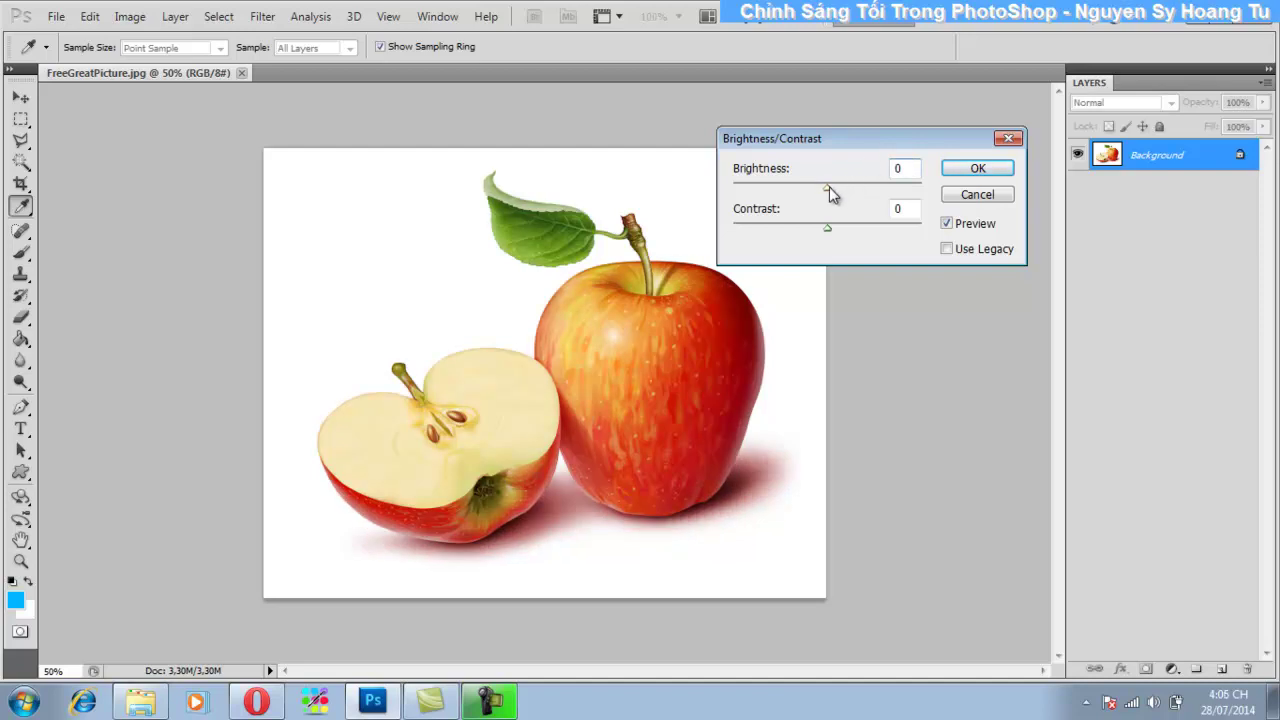
drag(828, 188, 835, 189)
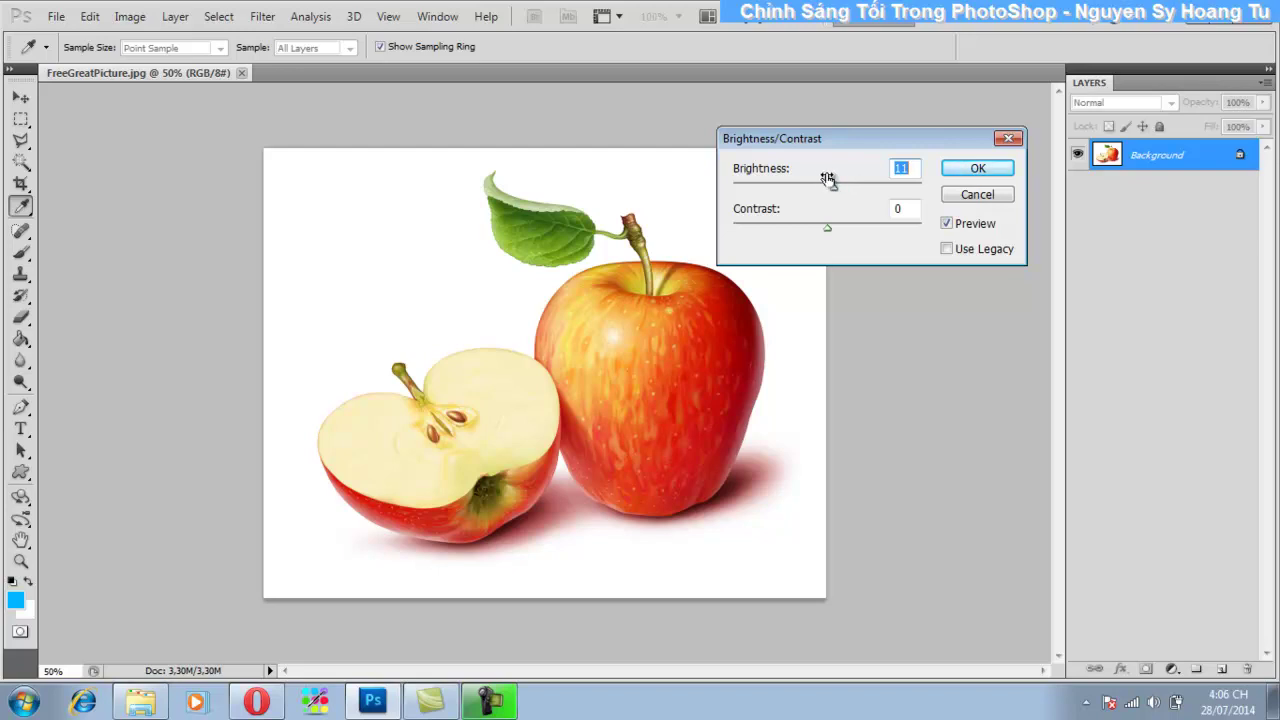
mouse_move(828, 178)
mouse_down()
mouse_move(771, 178)
mouse_move(851, 178)
mouse_move(789, 178)
mouse_move(840, 191)
mouse_move(824, 180)
mouse_move(851, 177)
mouse_move(791, 177)
mouse_move(849, 178)
mouse_up()
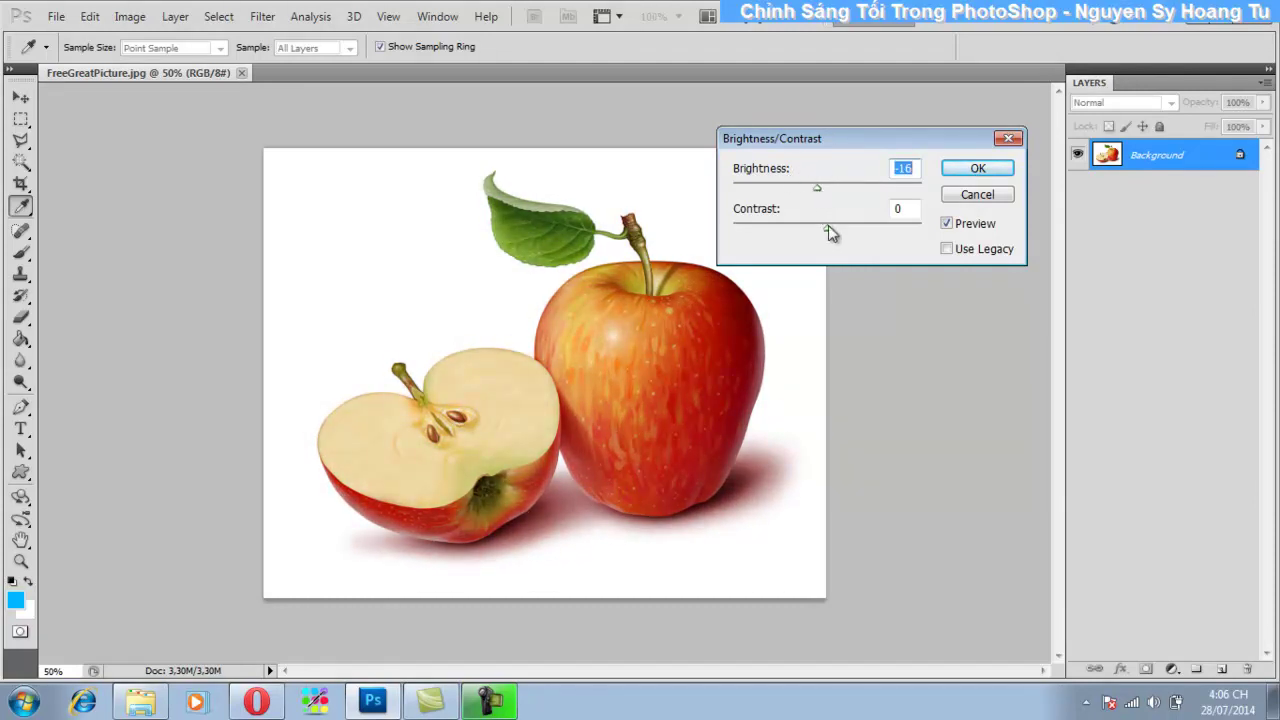
mouse_move(827, 226)
mouse_down()
mouse_move(800, 216)
mouse_move(852, 218)
mouse_move(803, 209)
mouse_move(844, 217)
mouse_up()
Enter Brightness 70 and Contrast 79 directly in the fields
double_click(905, 170)
text(70)
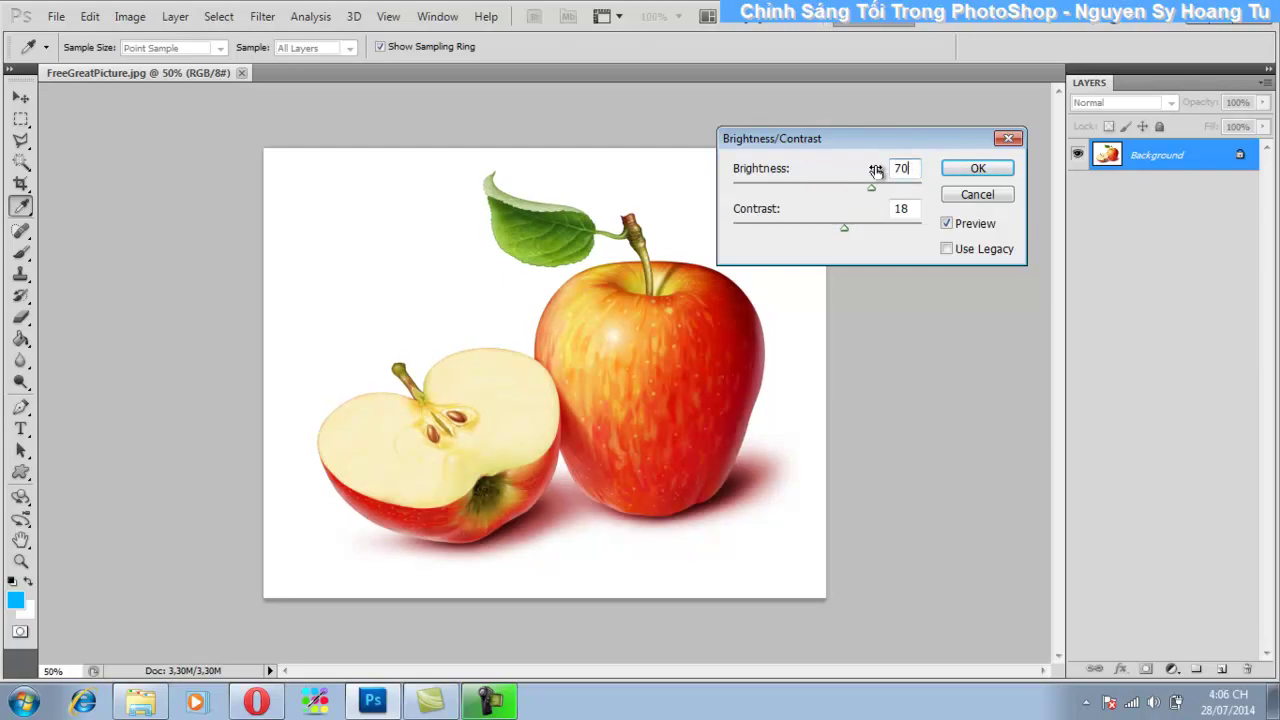
double_click(902, 209)
text(70)
key(BackSpace)
text(9)
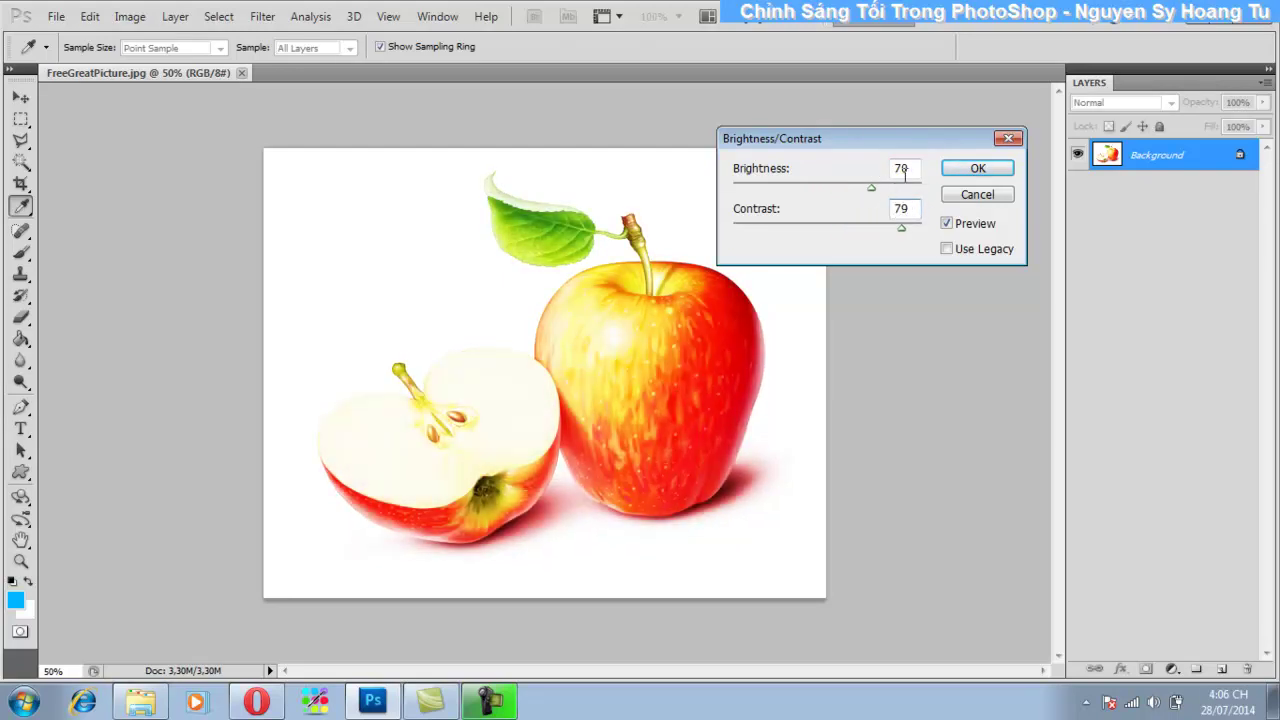
Set Brightness and Contrast both to 0 and confirm with OK
double_click(905, 170)
text(0)
double_click(898, 208)
text(0)
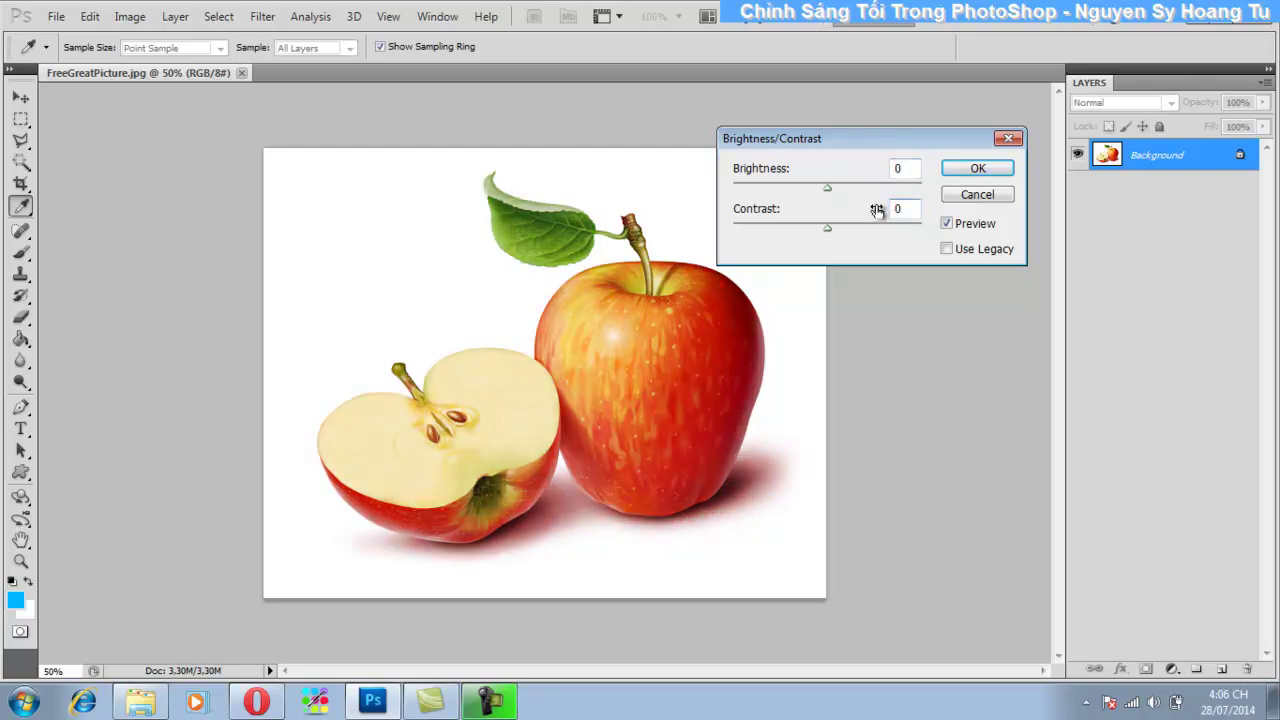
click(978, 169)
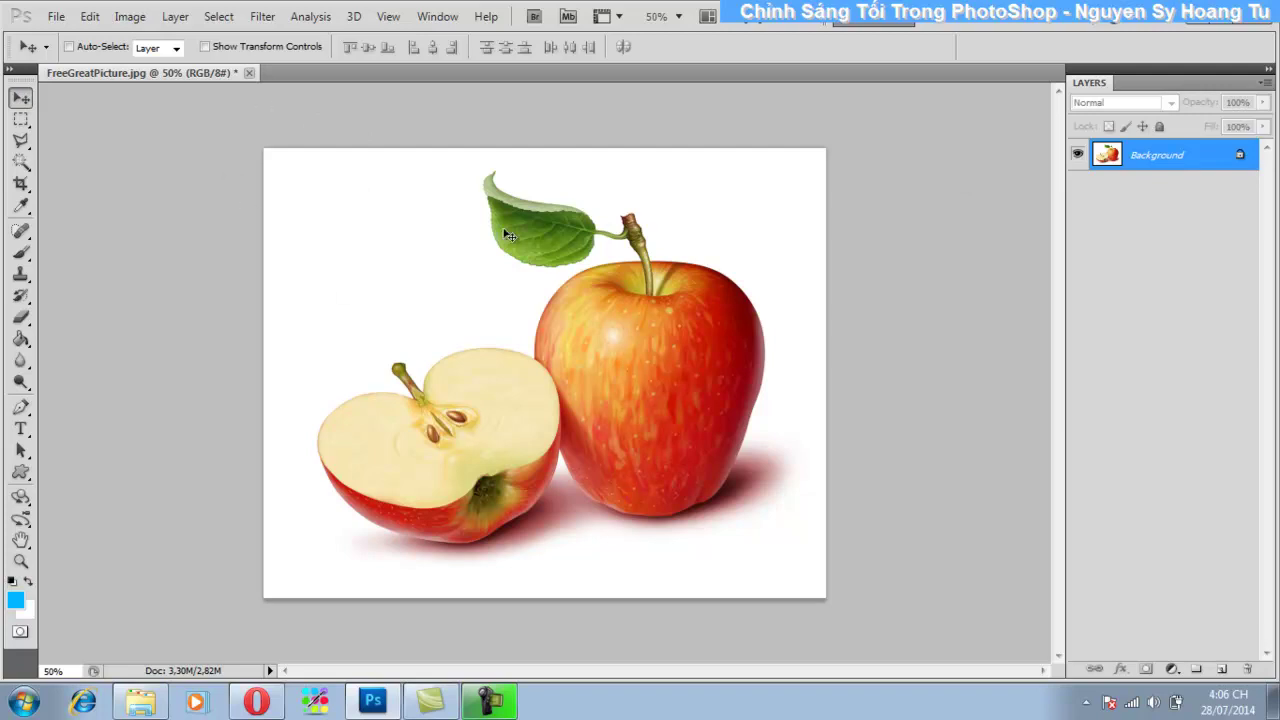
click(141, 20)
mouse_move(160, 63)
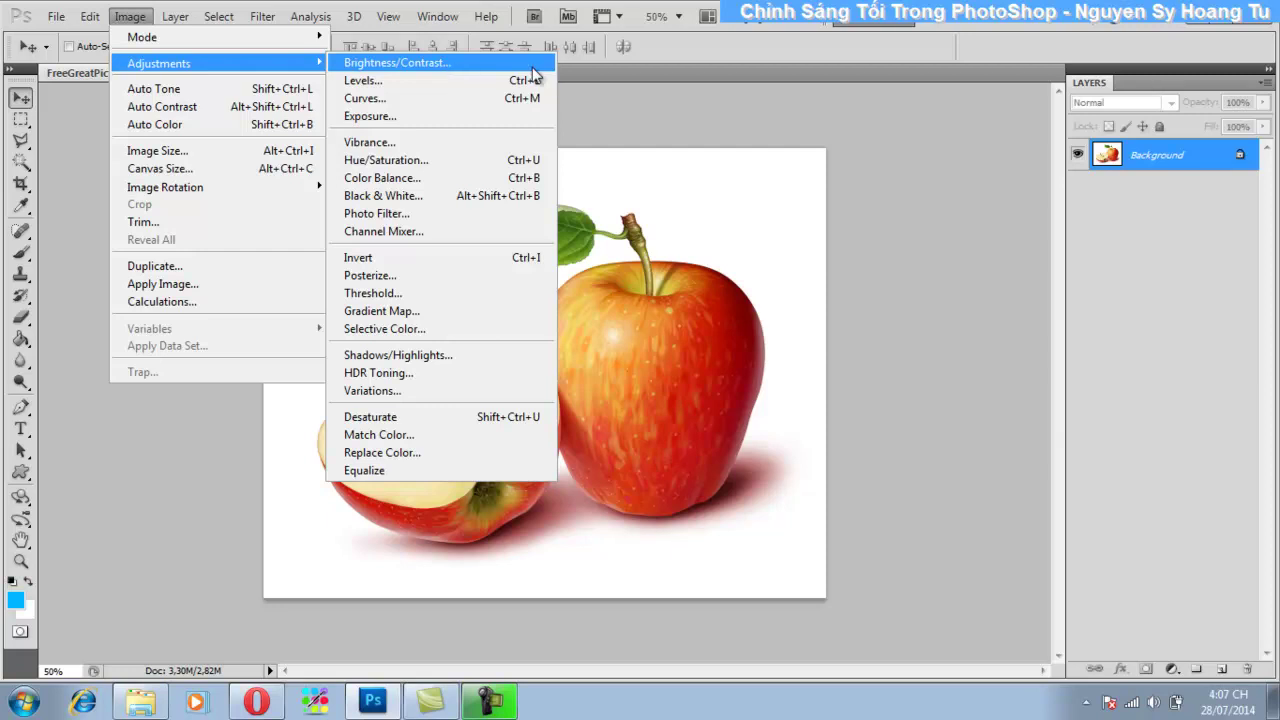
key(Escape)
key(Escape)
key(Escape)
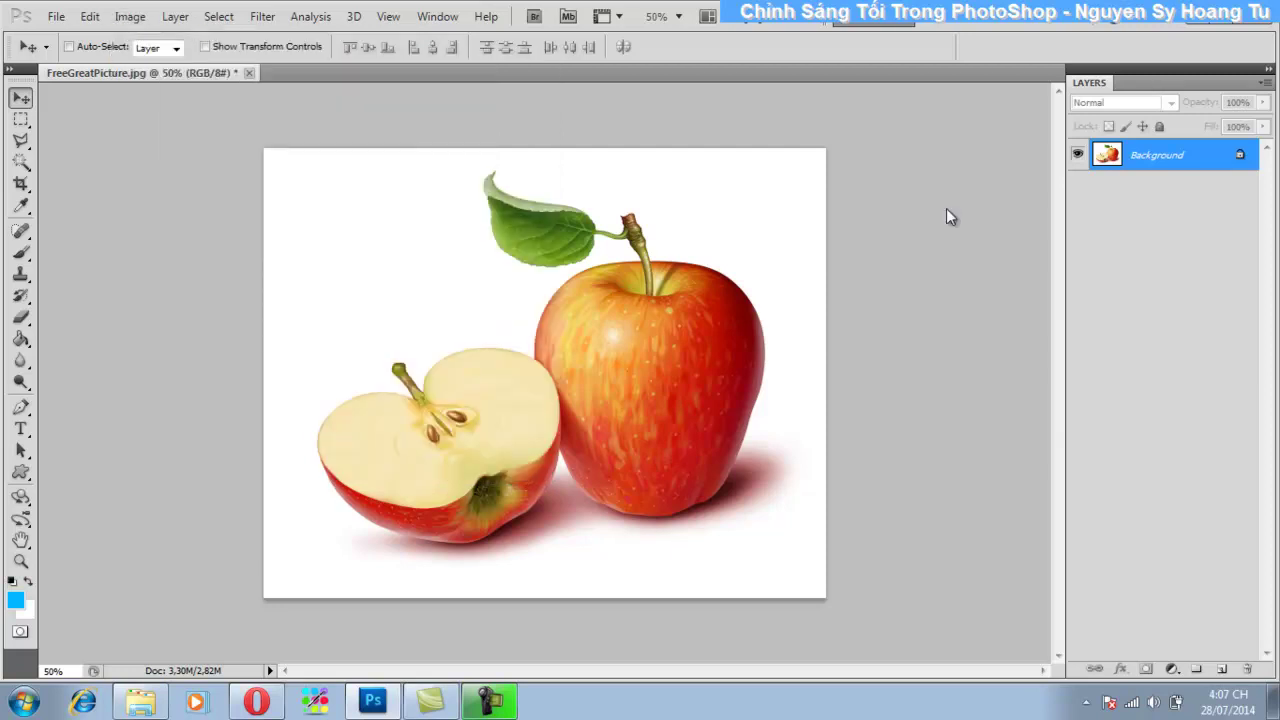